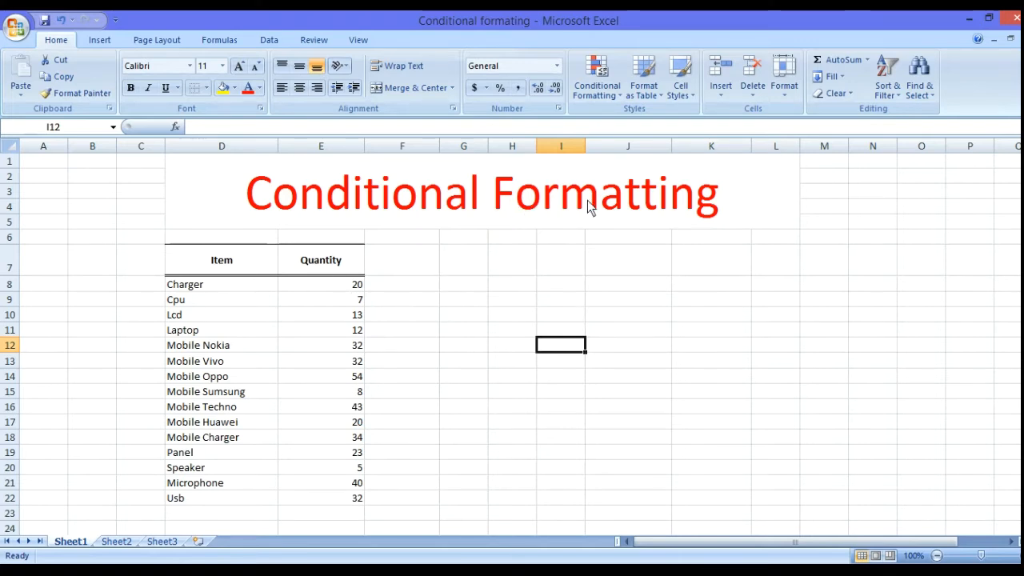
- Examine the available conditional formatting rule types, including Top/Bottom Rules, the Bottom 10% settings, Data Bars, Color Scales and Icon Sets
click(608, 96)
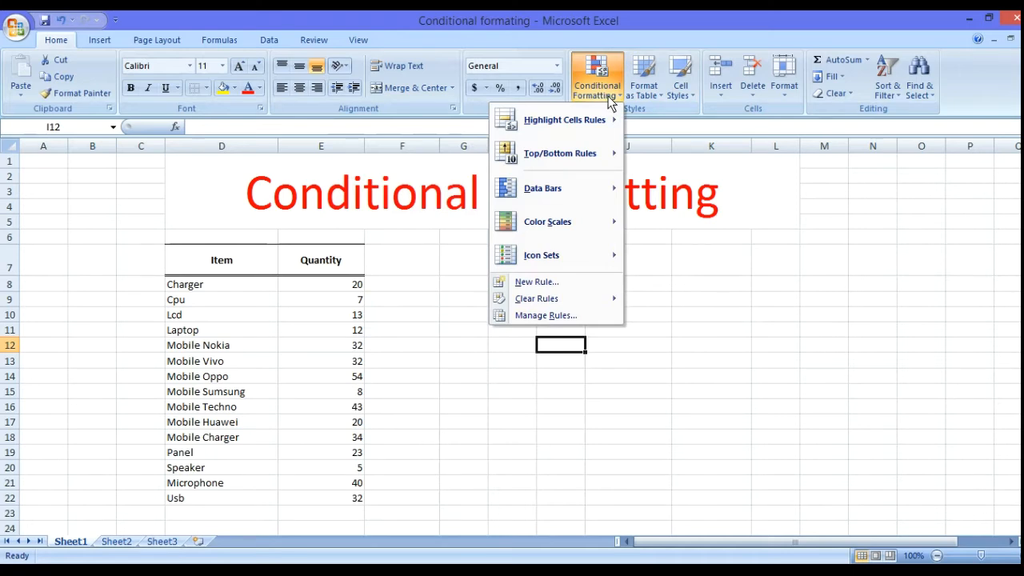
mouse_move(588, 123)
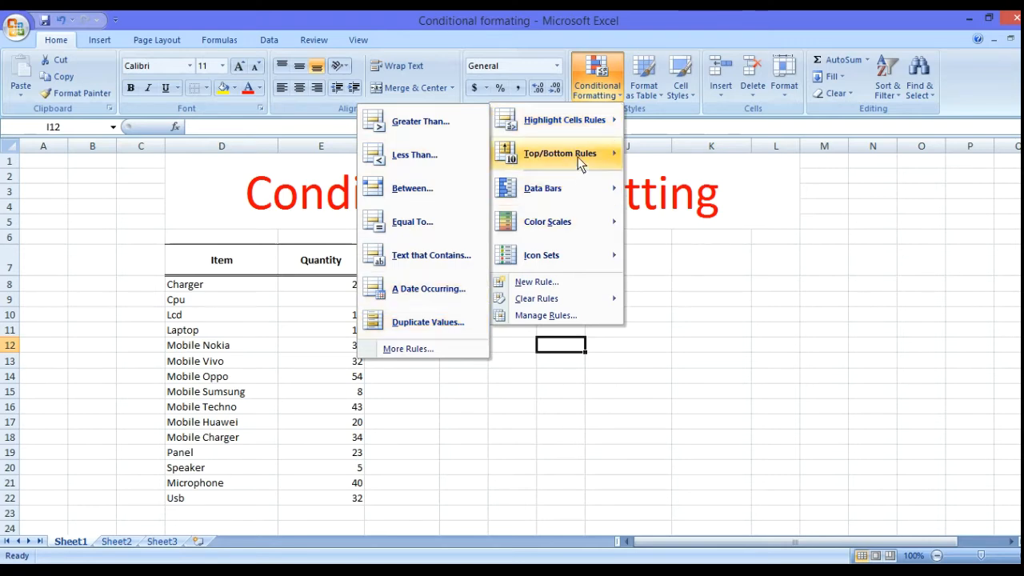
mouse_move(578, 157)
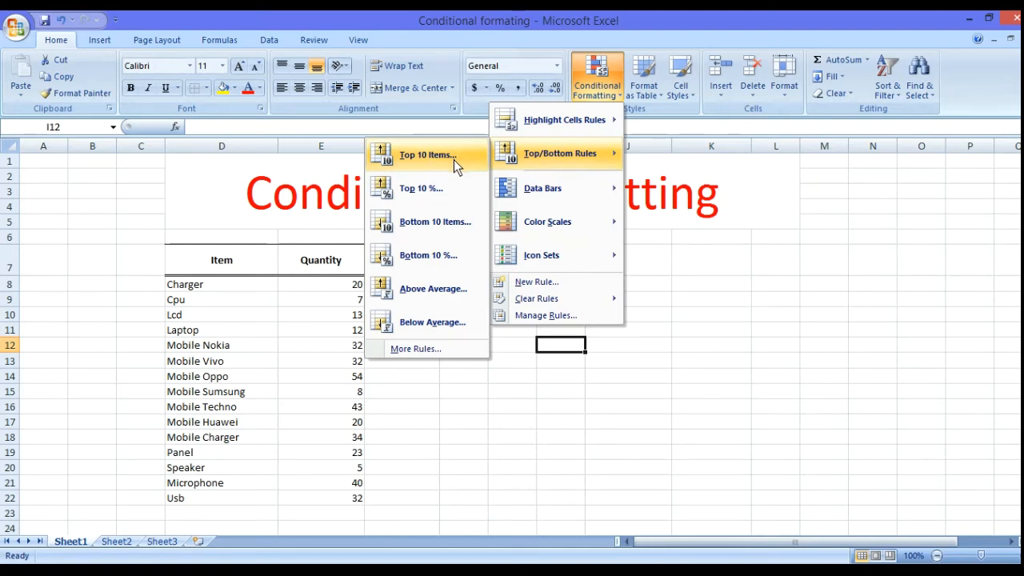
click(431, 254)
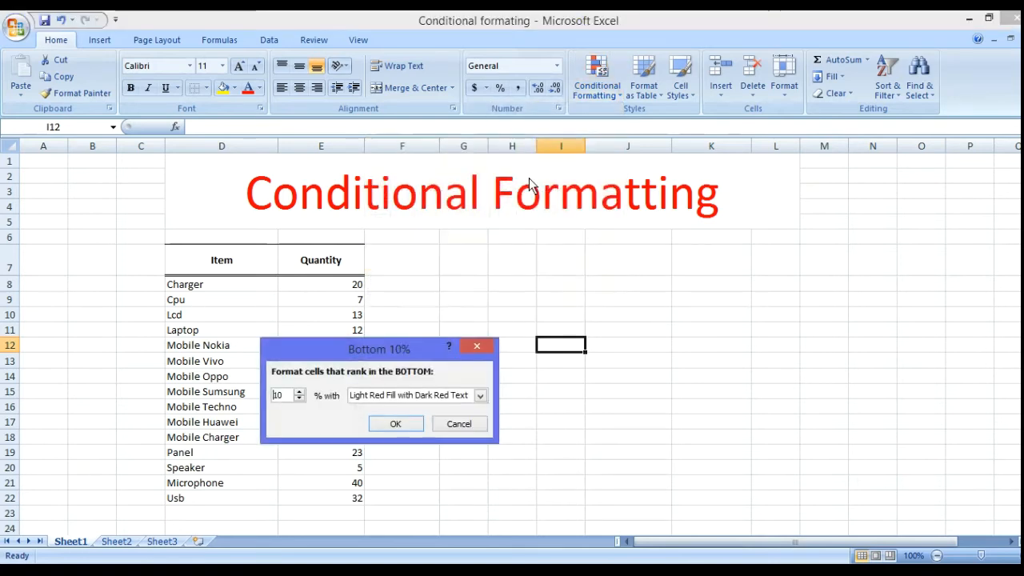
click(473, 422)
click(602, 92)
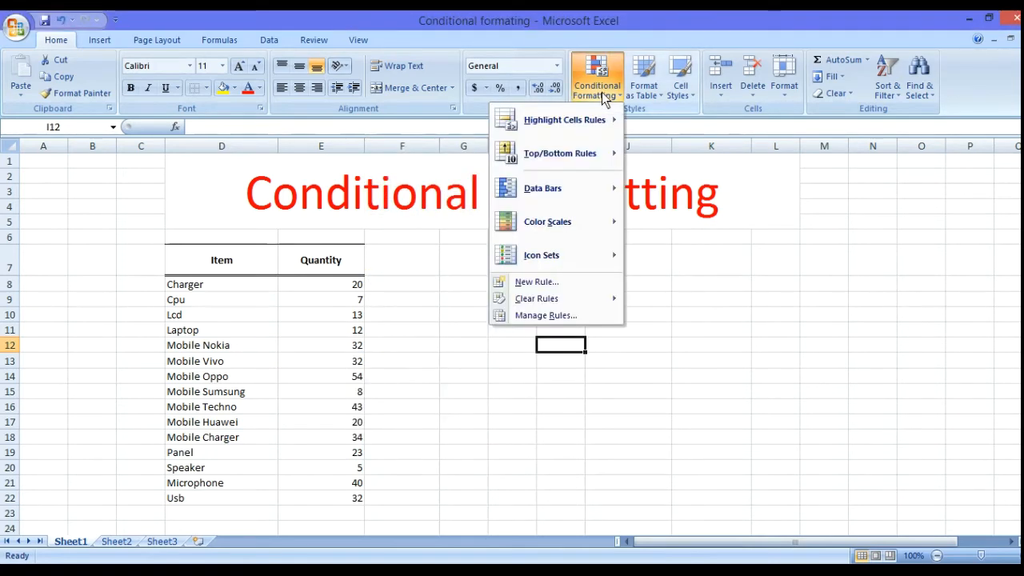
mouse_move(554, 205)
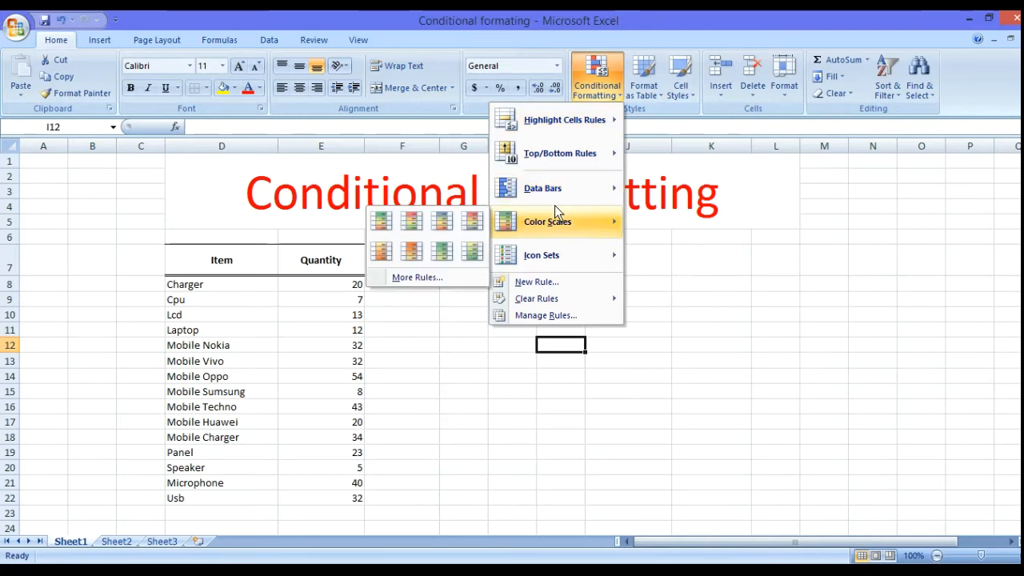
mouse_move(516, 199)
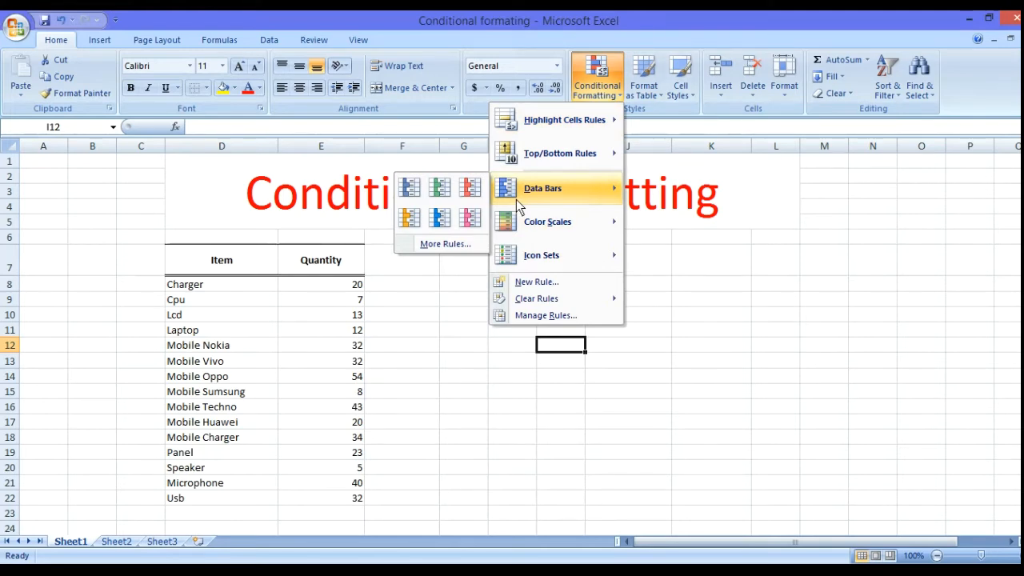
mouse_move(549, 256)
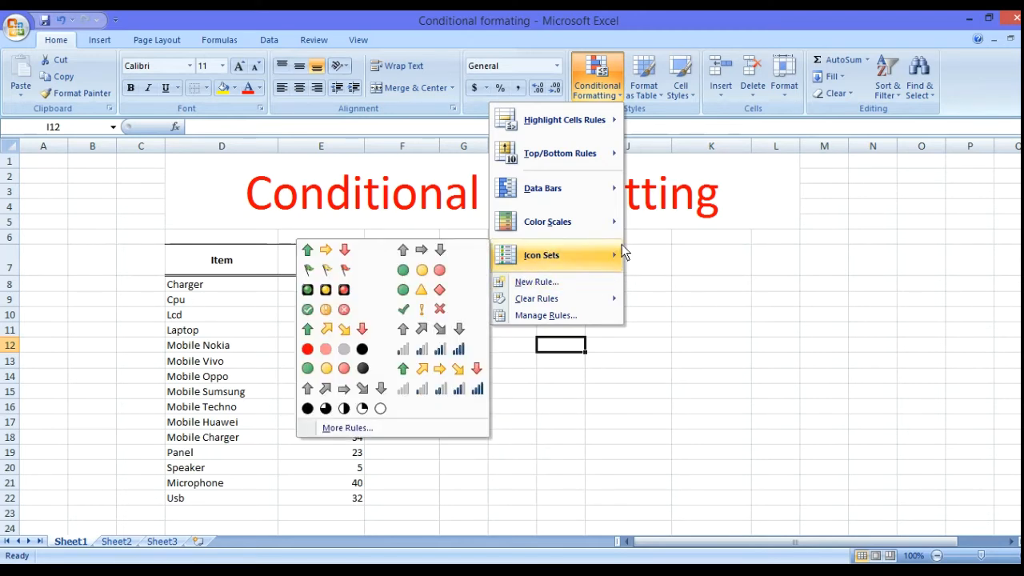
click(716, 285)
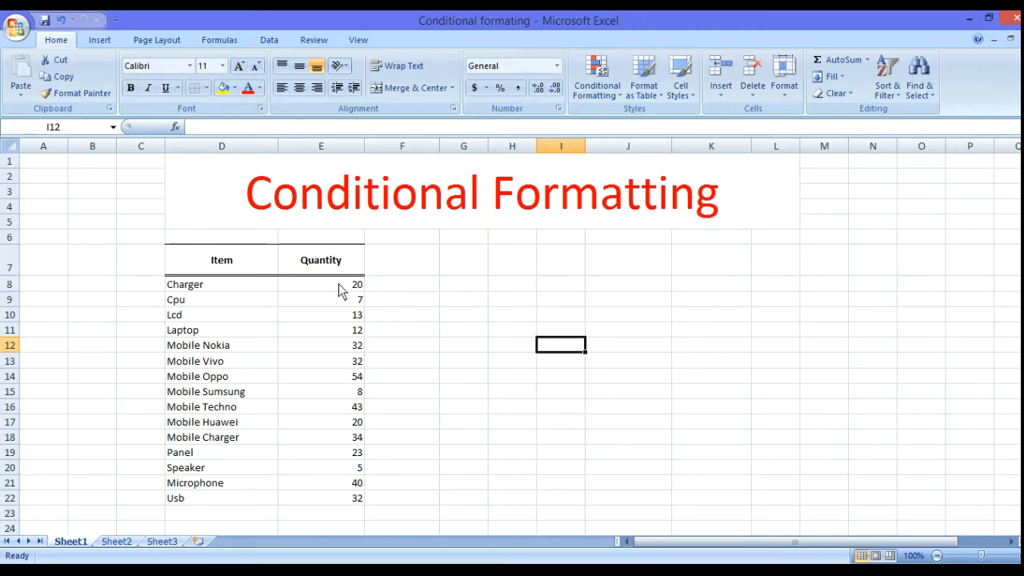
- Highlight Quantity values in E8:E22 greater than 30 with Yellow Fill with Dark Yellow Text, and undo that rule
drag(350, 285, 336, 473)
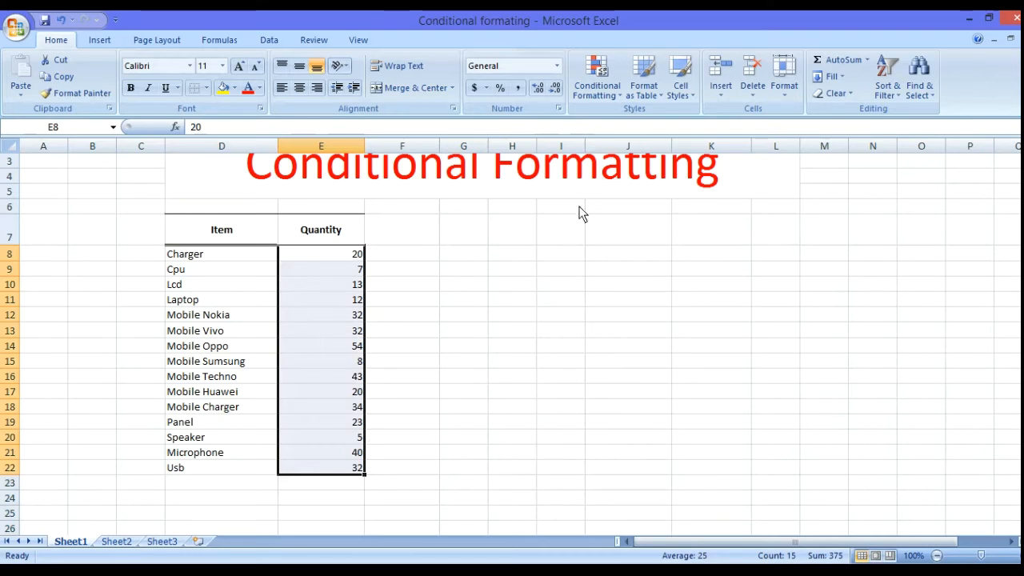
click(603, 99)
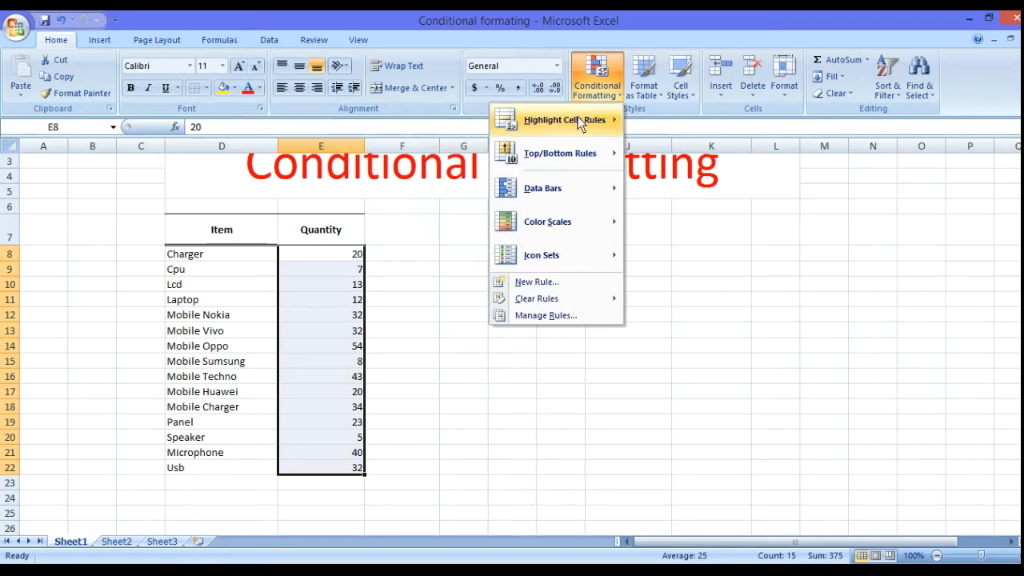
mouse_move(571, 119)
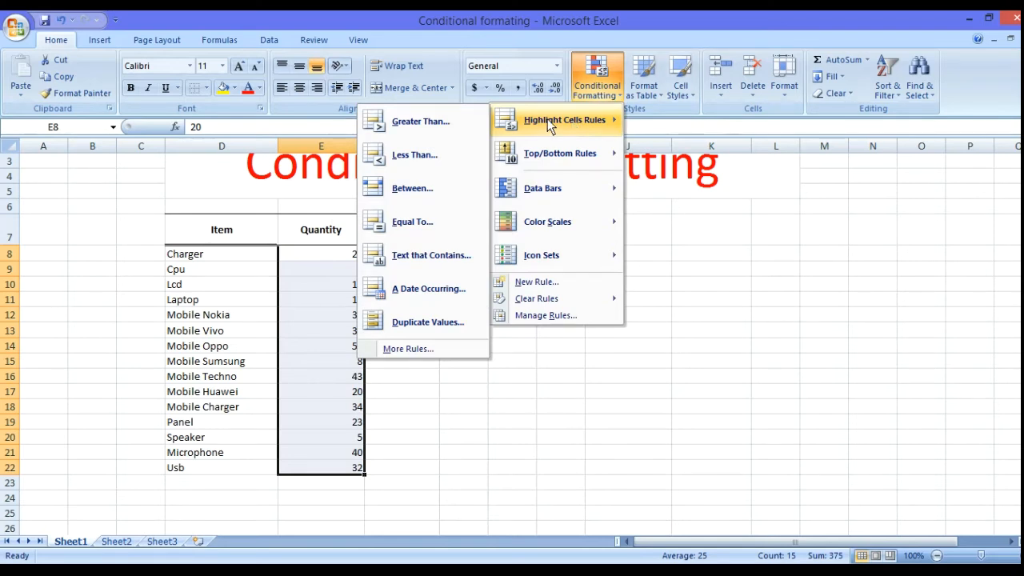
click(420, 122)
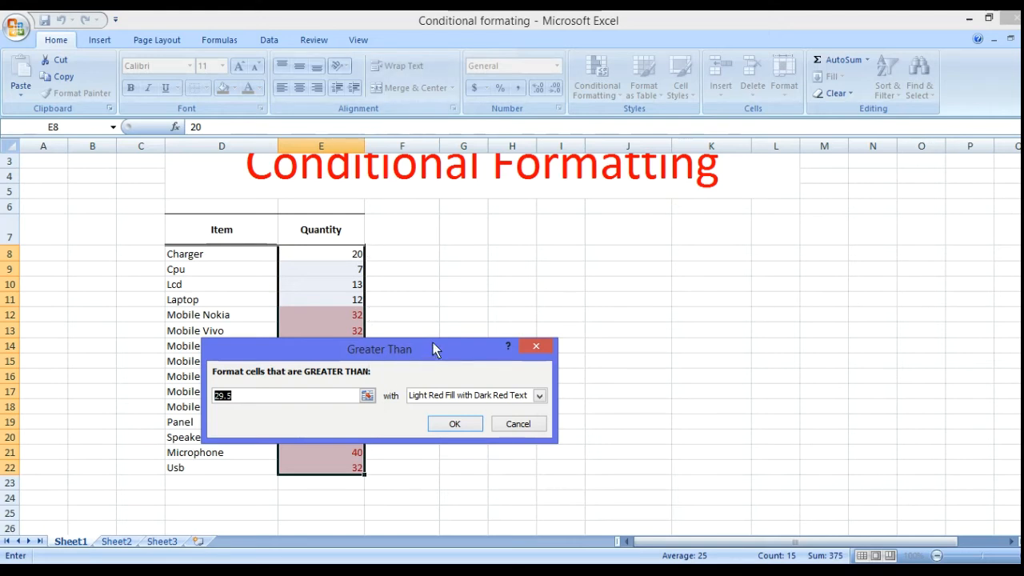
drag(432, 349, 644, 292)
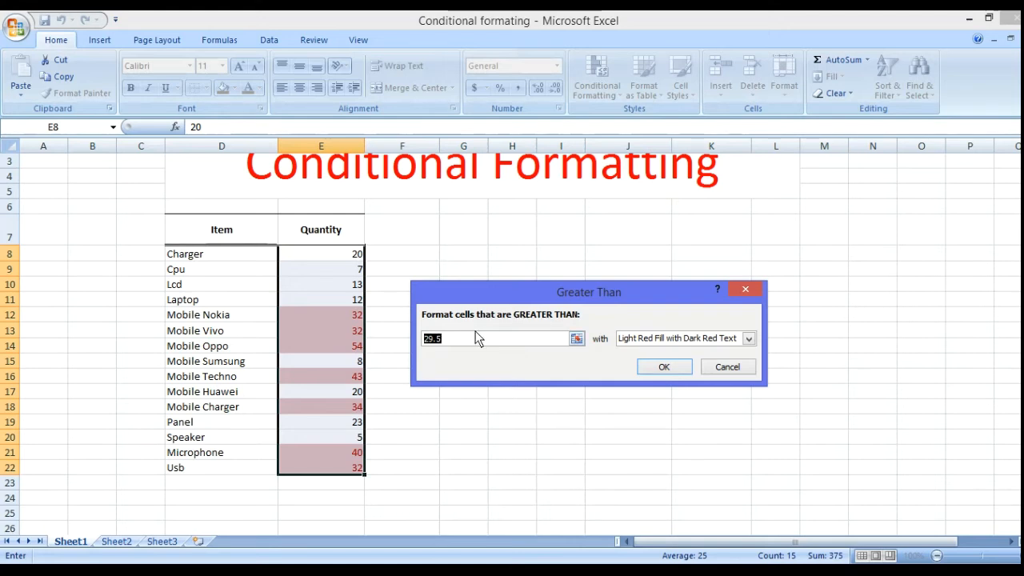
text(30)
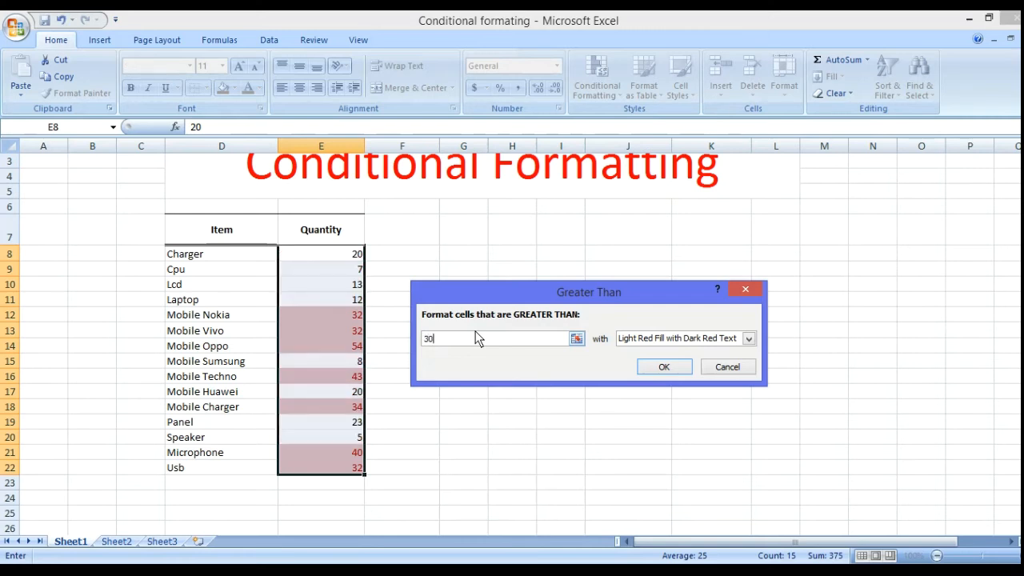
click(749, 339)
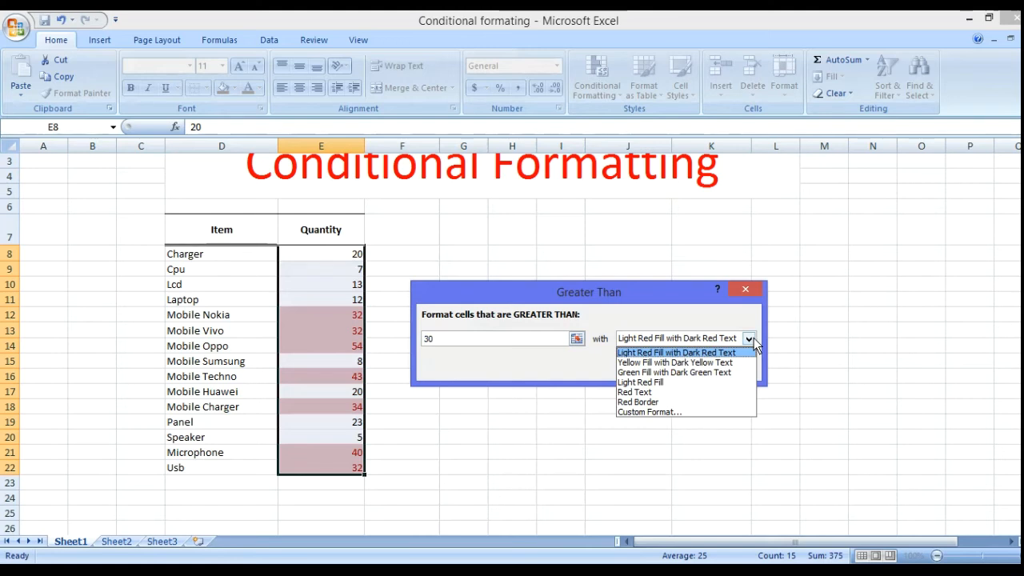
click(684, 363)
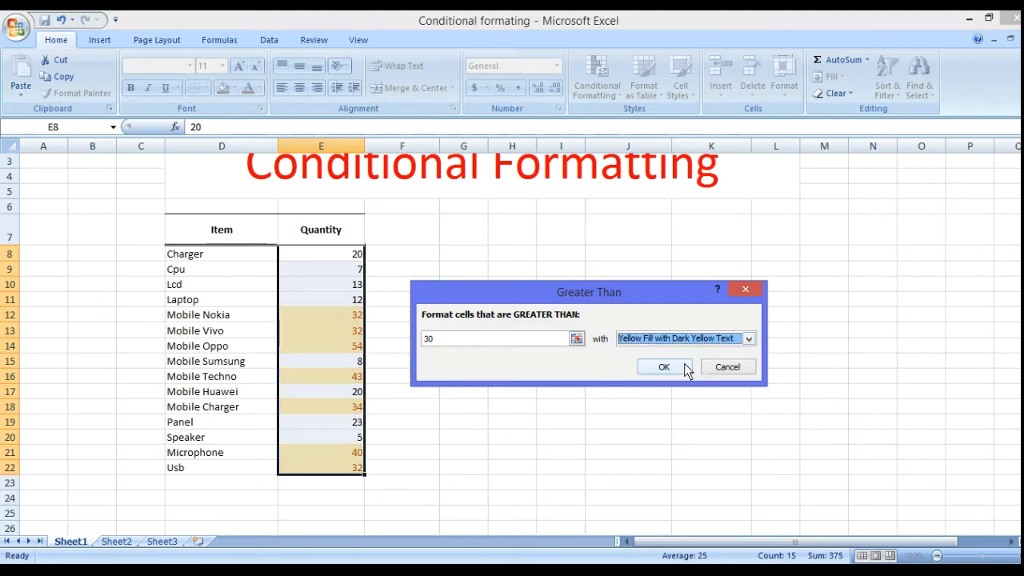
click(661, 366)
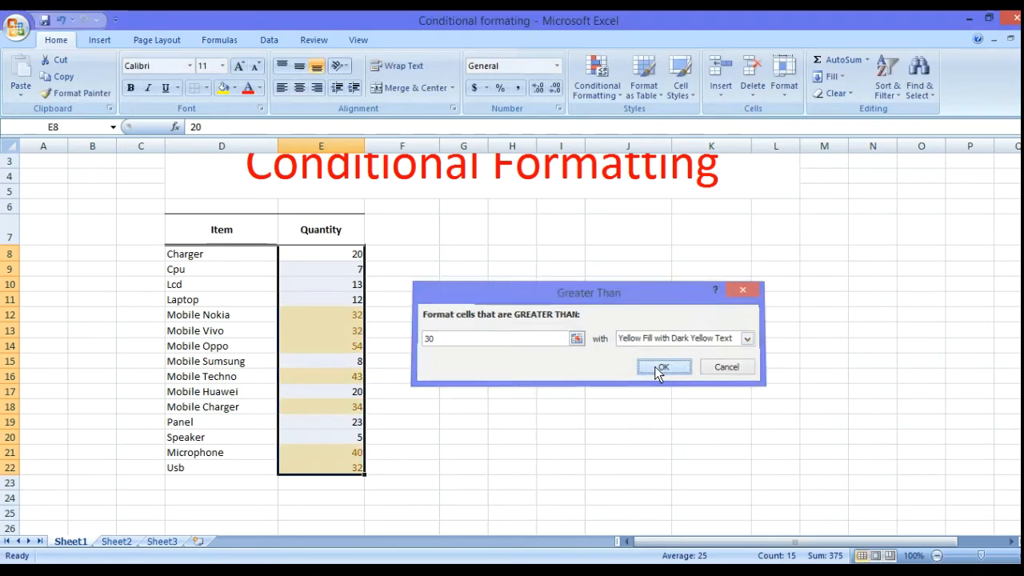
click(617, 391)
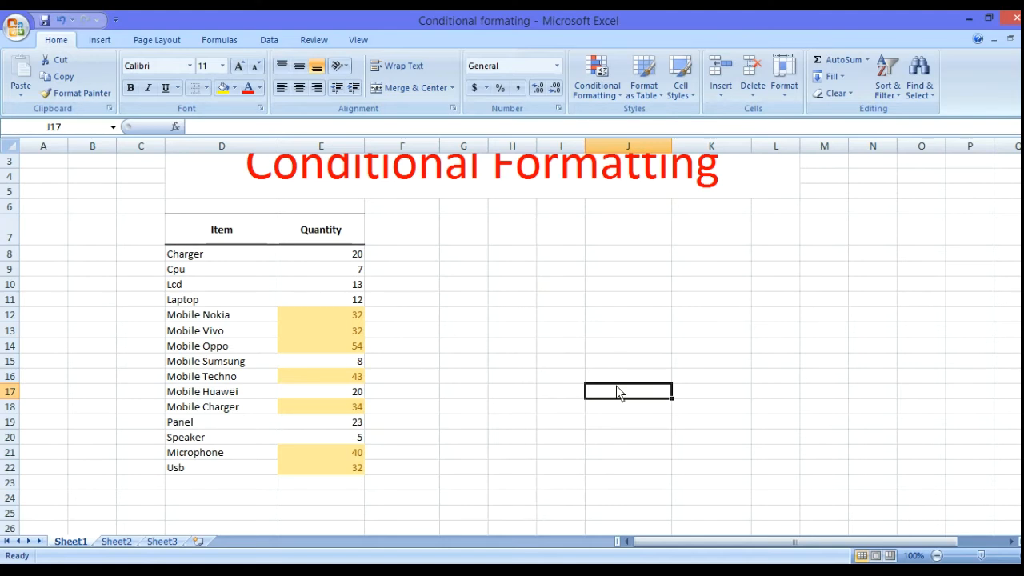
key(ctrl+z)
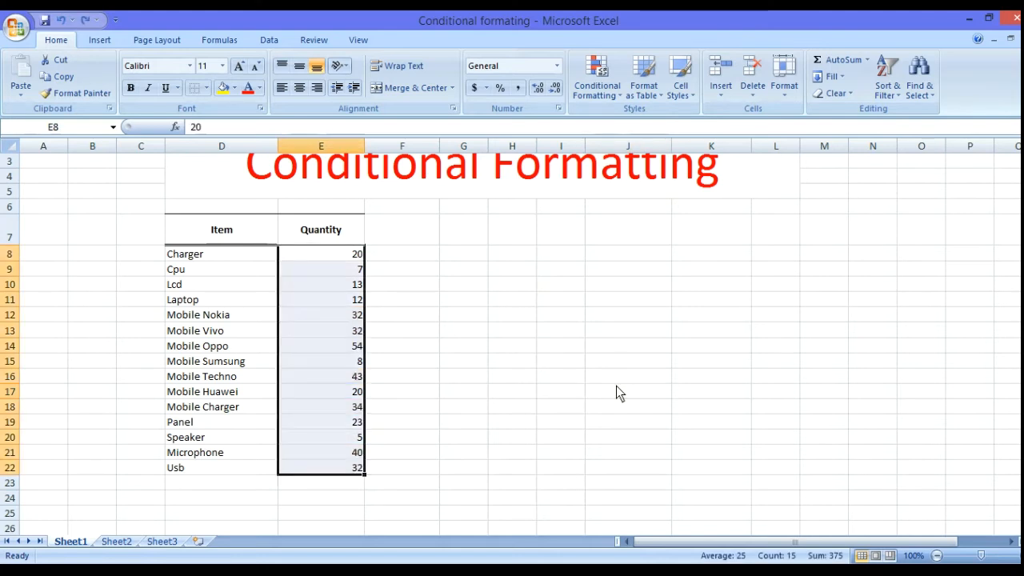
- Highlight Quantity values in E8:E22 less than 10 with Light Red Fill with Dark Red Text, and undo that rule
click(607, 93)
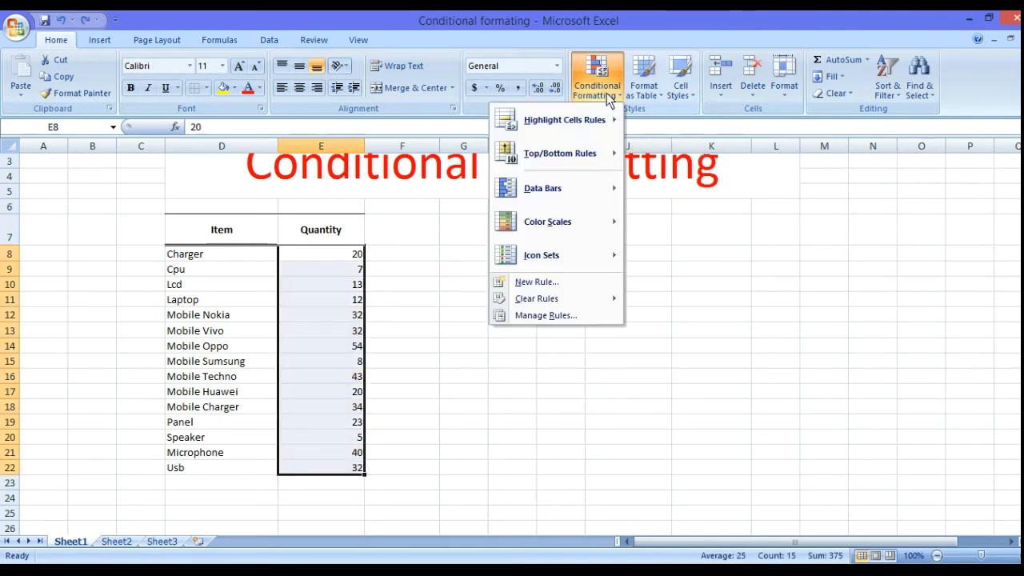
mouse_move(558, 128)
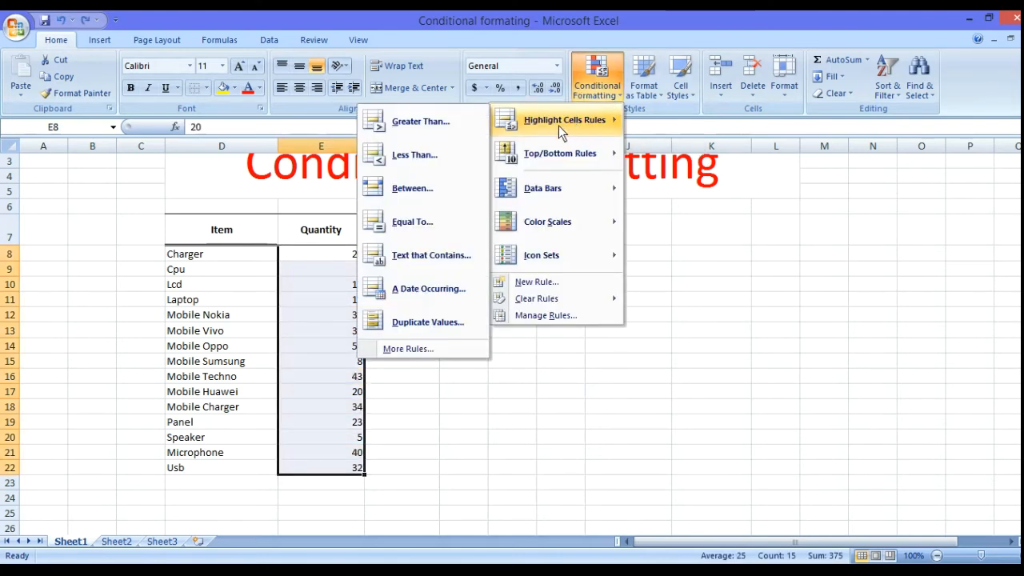
click(441, 145)
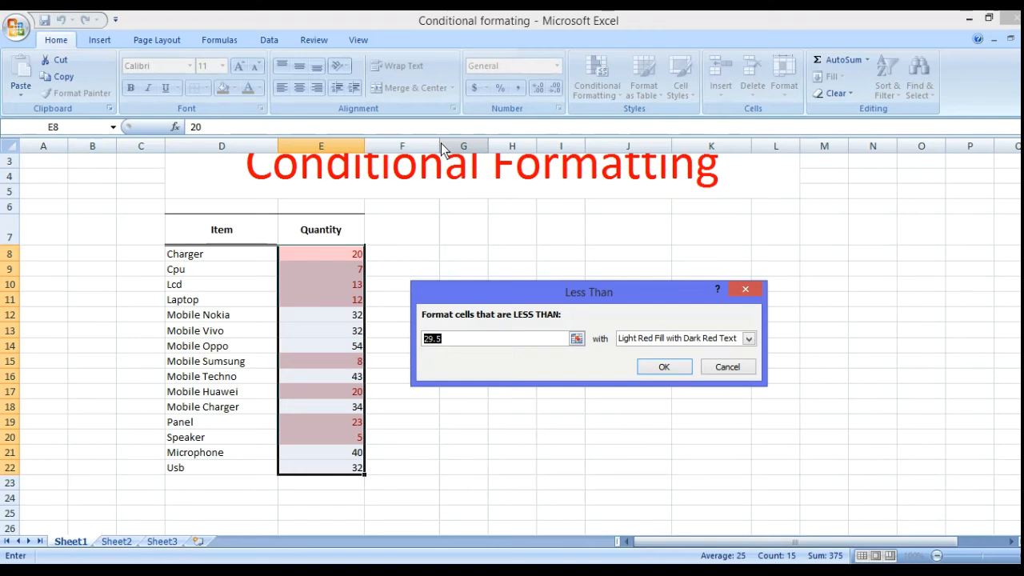
text(10)
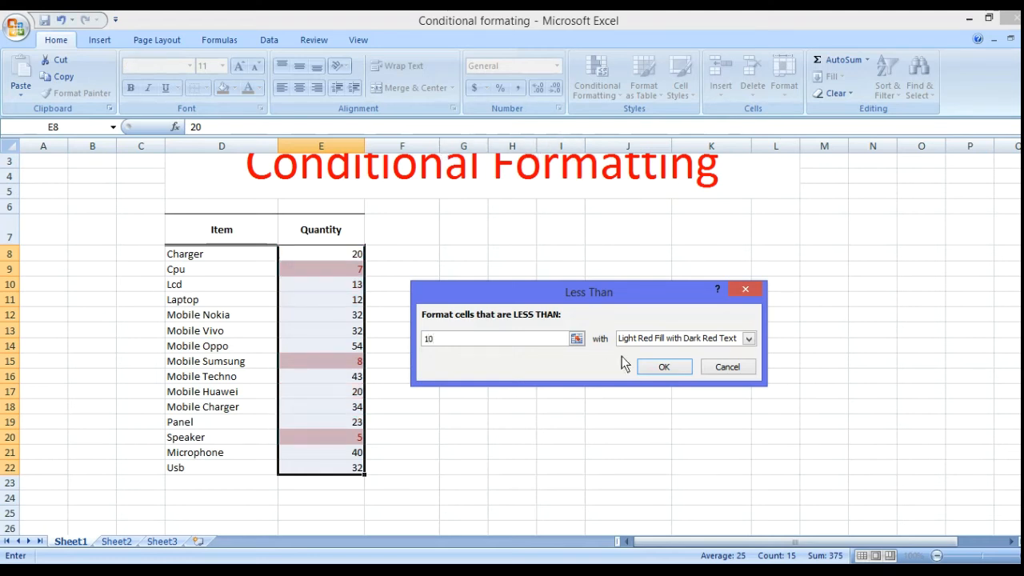
click(696, 340)
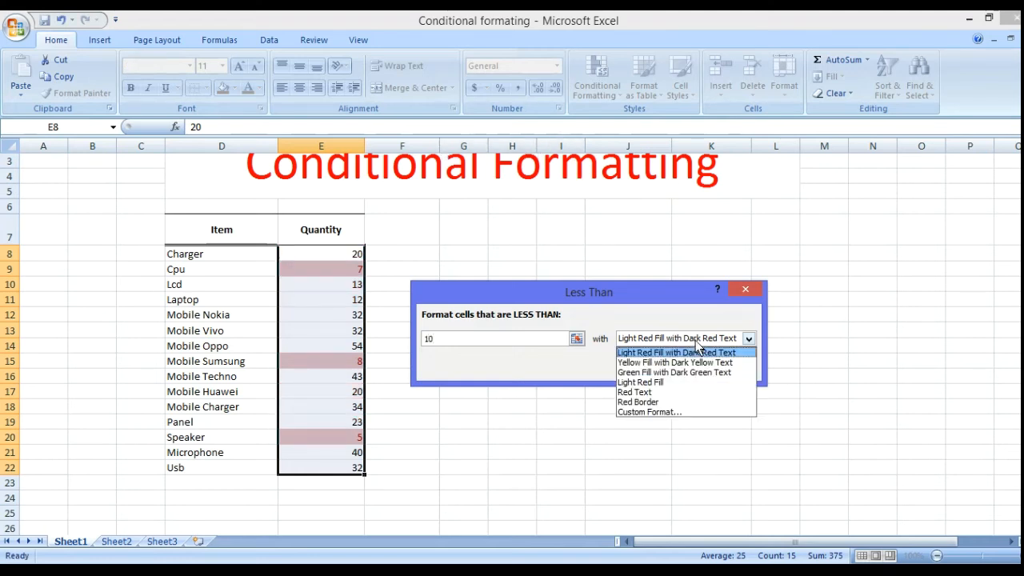
click(695, 342)
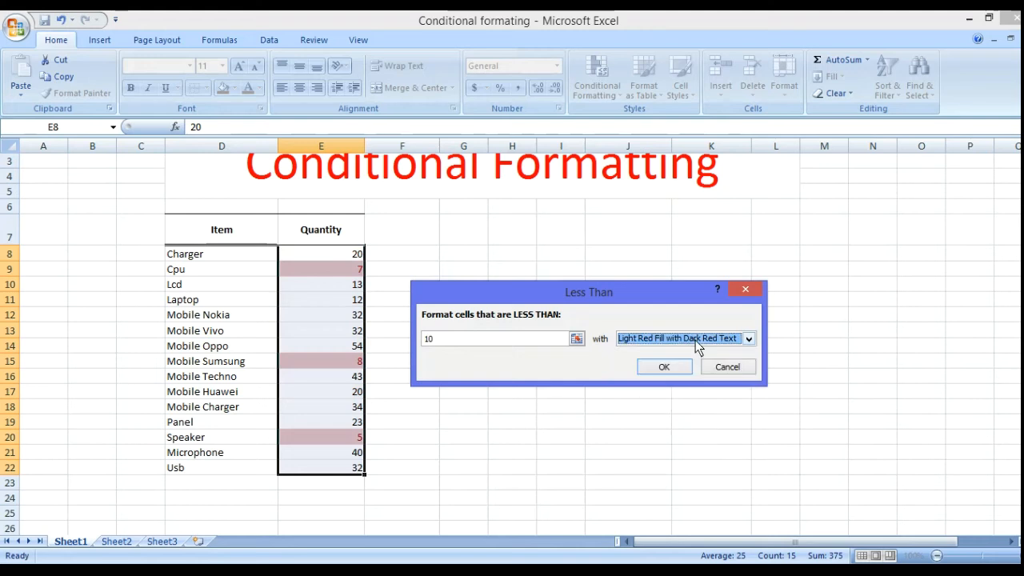
click(659, 366)
click(660, 364)
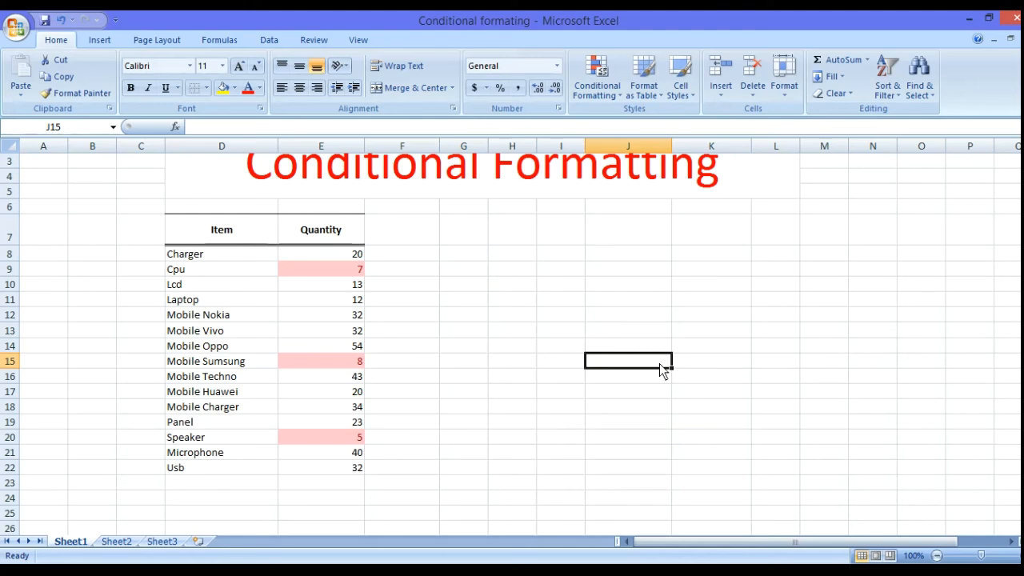
key(ctrl+z)
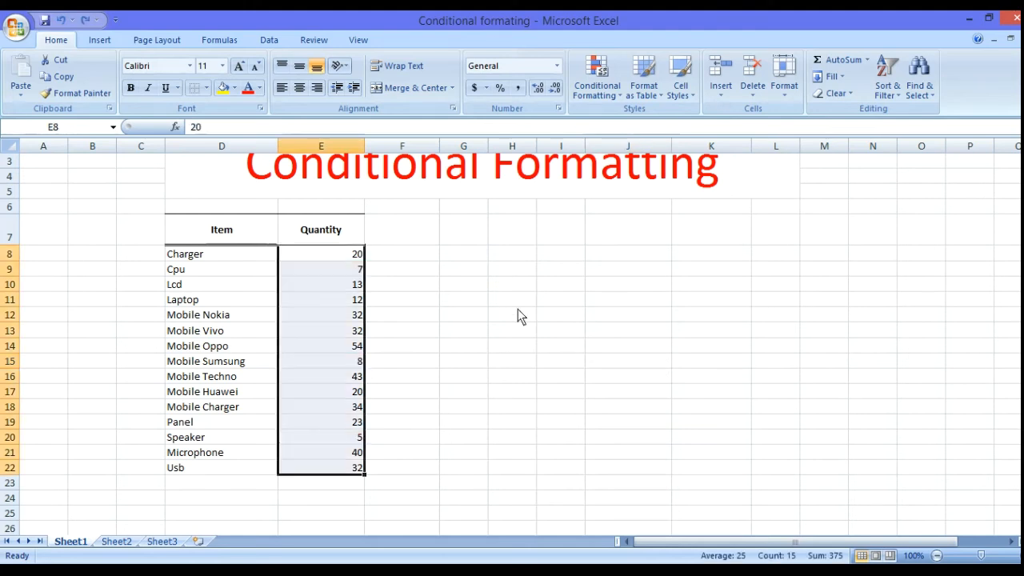
- Highlight duplicate values in the Quantity cells E8:E22 with Light Red Fill with Dark Red Text, and undo that rule
click(586, 96)
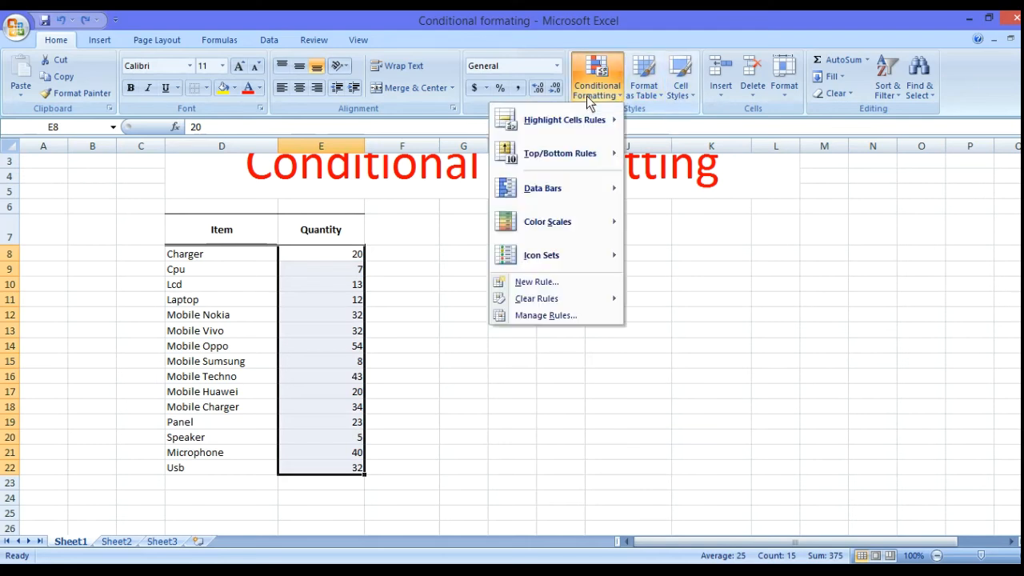
mouse_move(542, 125)
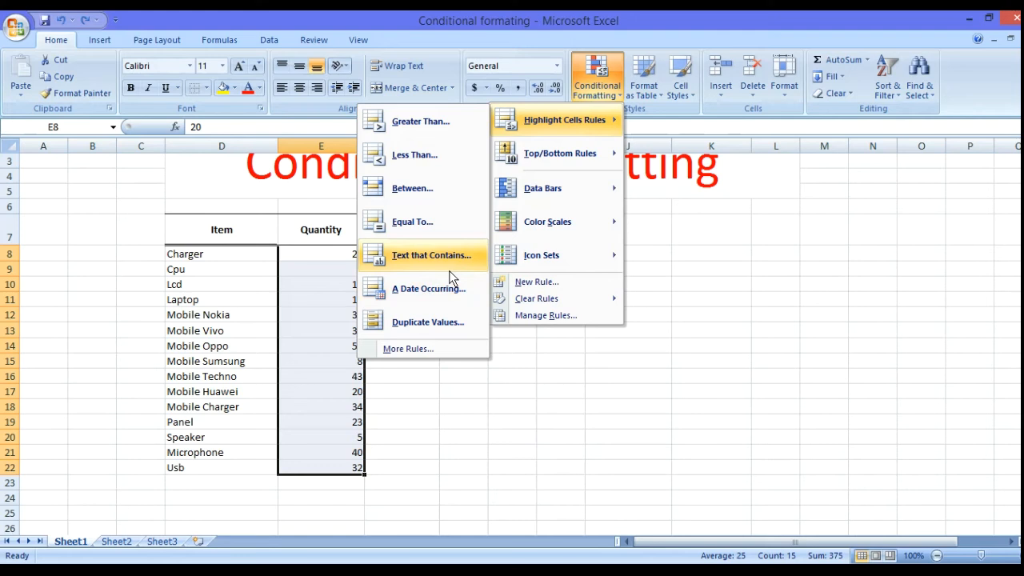
click(420, 322)
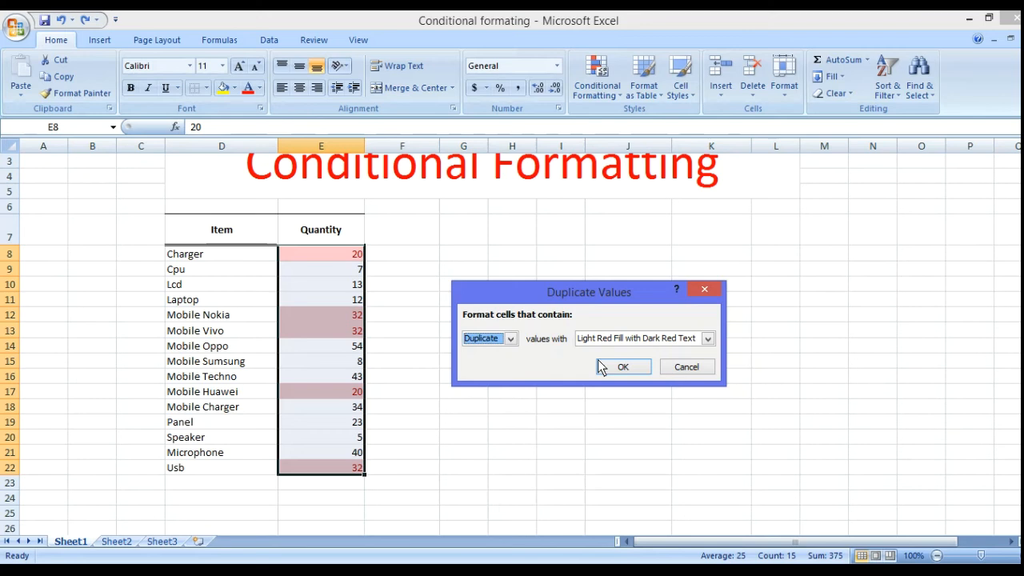
click(623, 367)
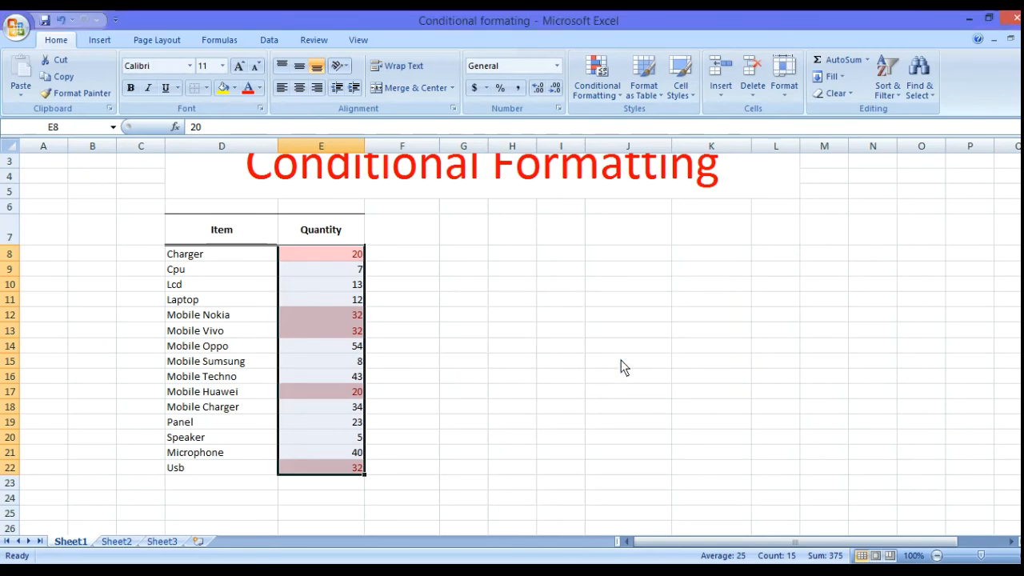
click(624, 365)
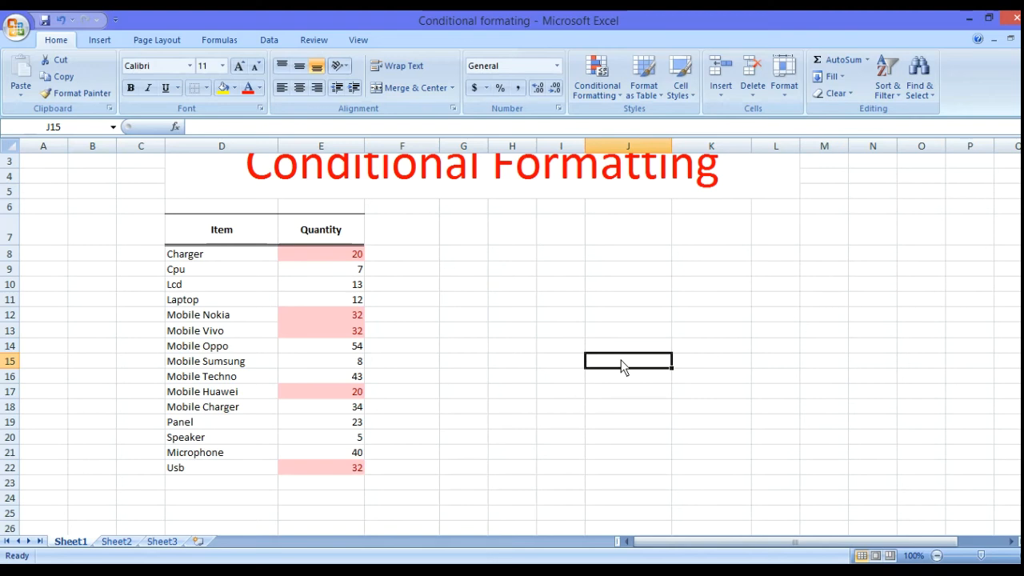
key(ctrl+z)
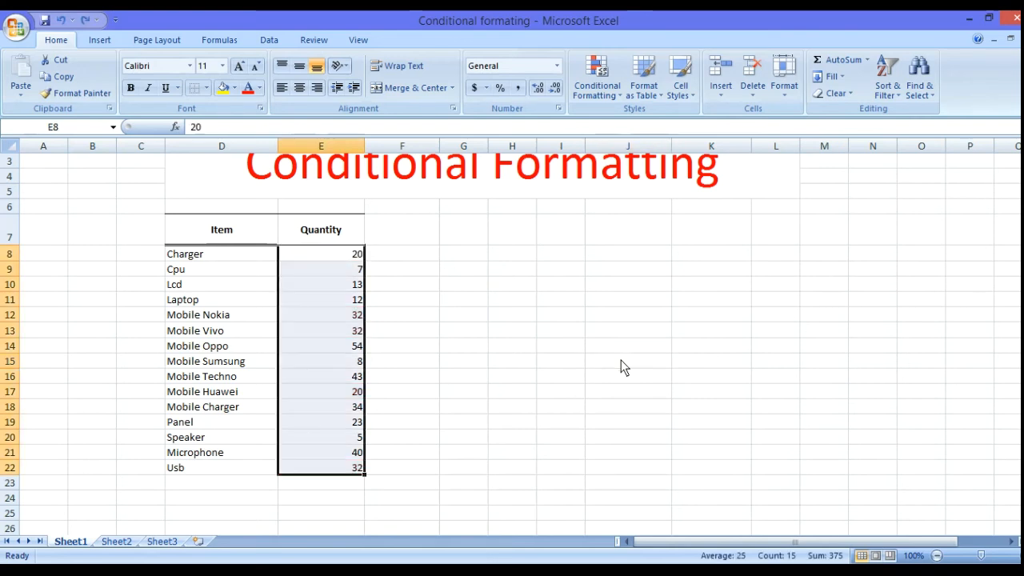
- Highlight the top 10 Quantity items in E8:E22 with Light Red Fill with Dark Red Text, and undo that rule
click(617, 97)
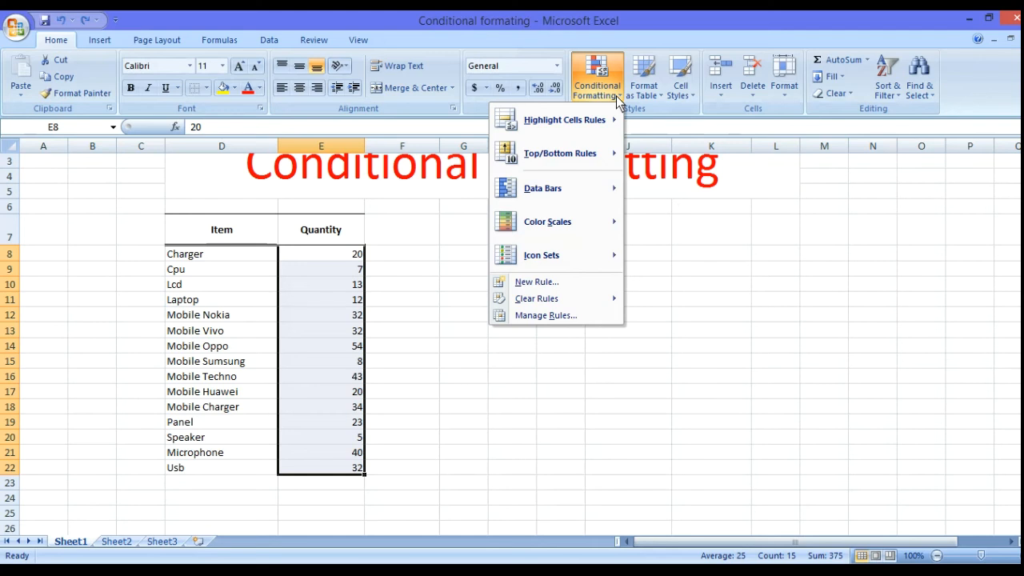
mouse_move(528, 164)
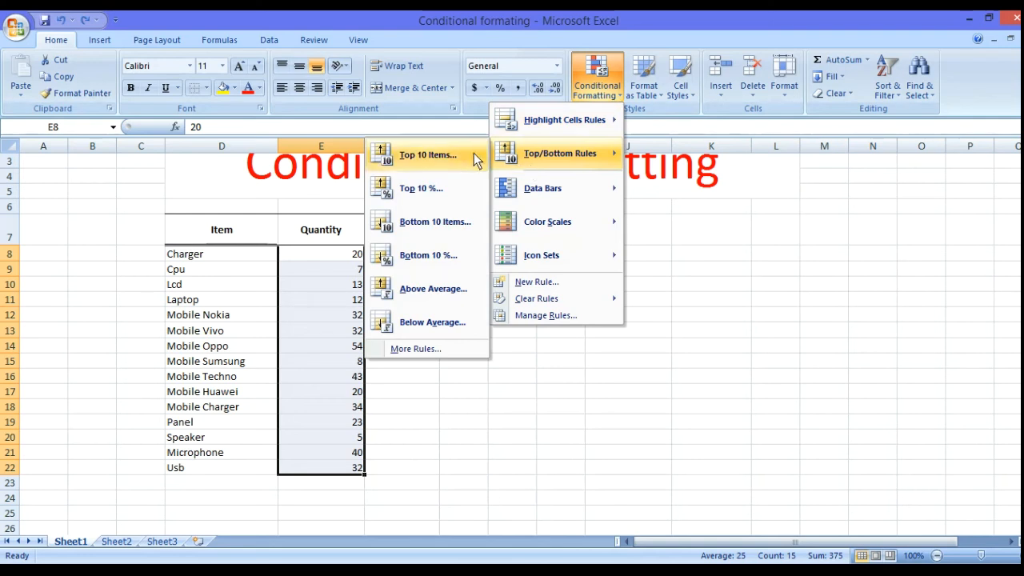
click(446, 155)
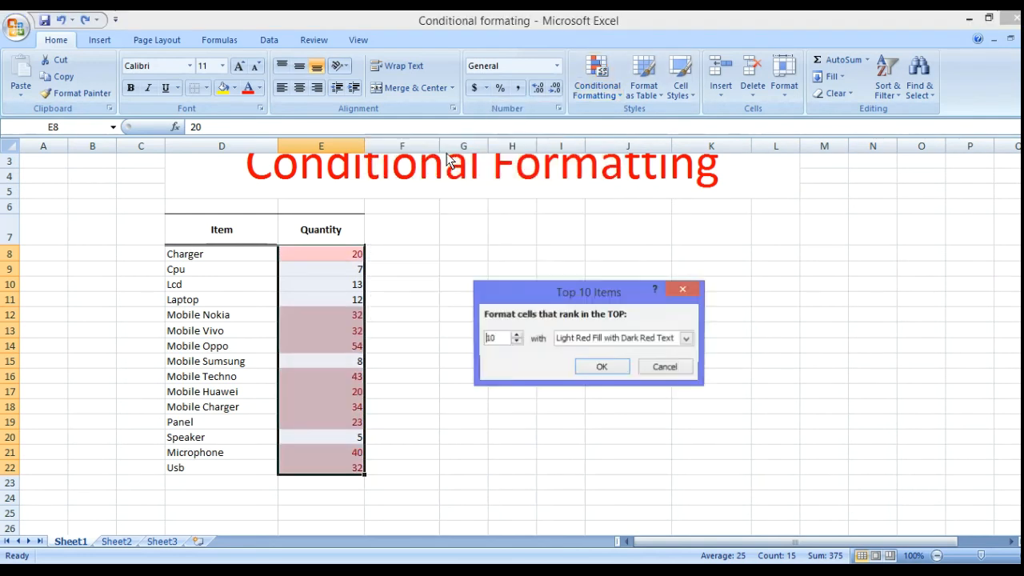
click(602, 367)
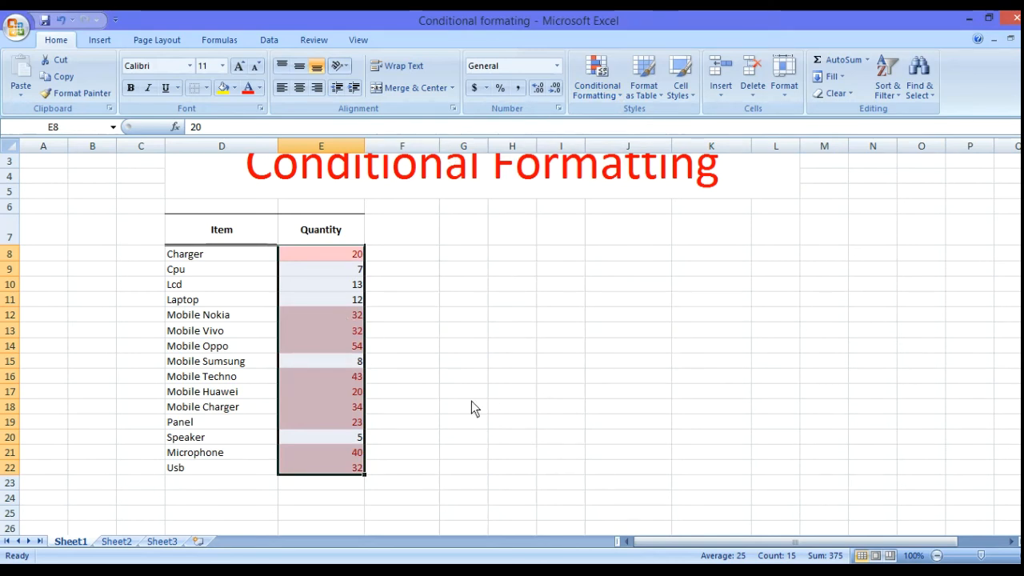
key(ctrl+z)
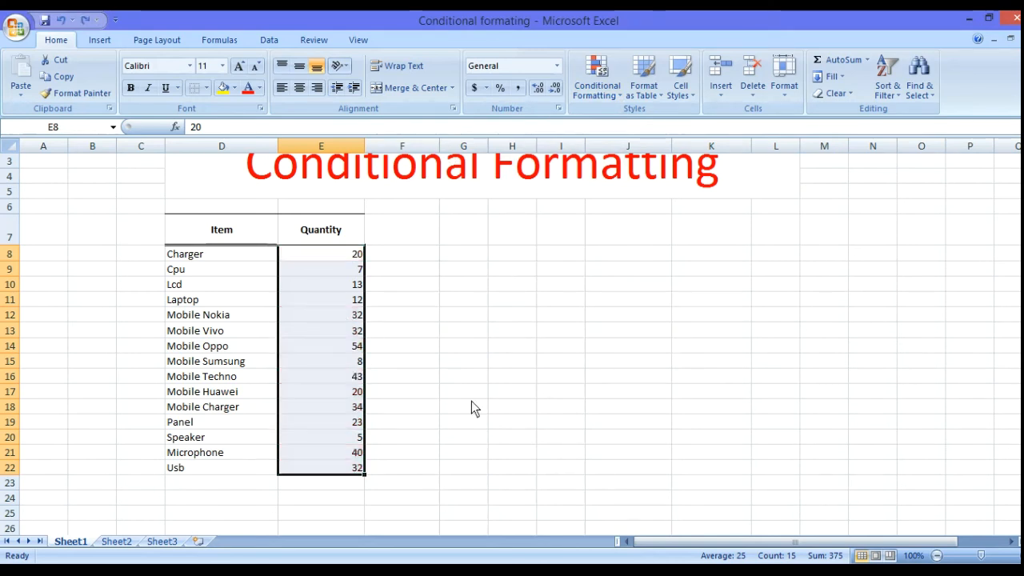
- Apply red Data Bars to the Quantity values in E8:E22, and undo that formatting
click(591, 99)
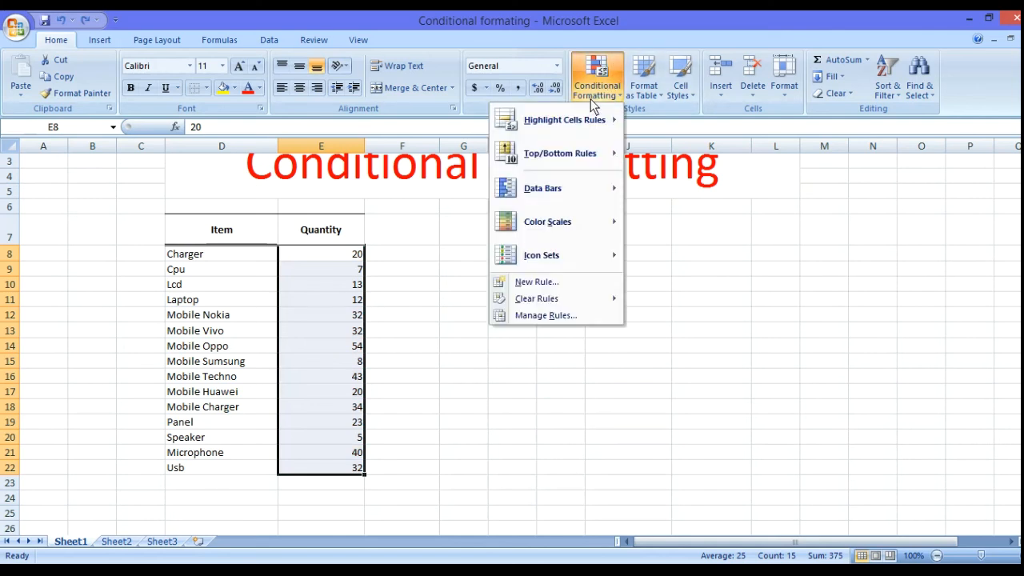
mouse_move(553, 198)
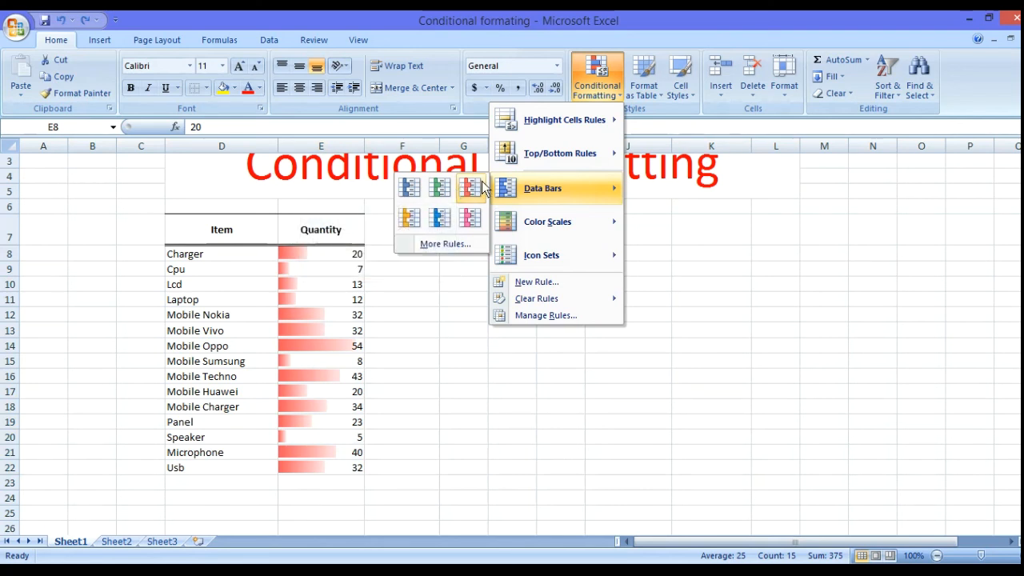
click(482, 184)
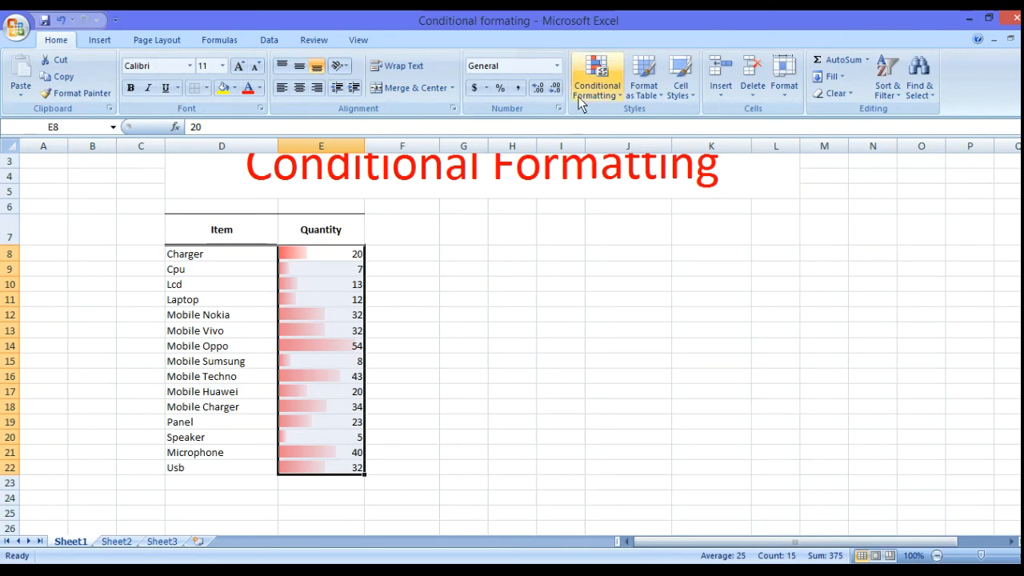
key(ctrl+z)
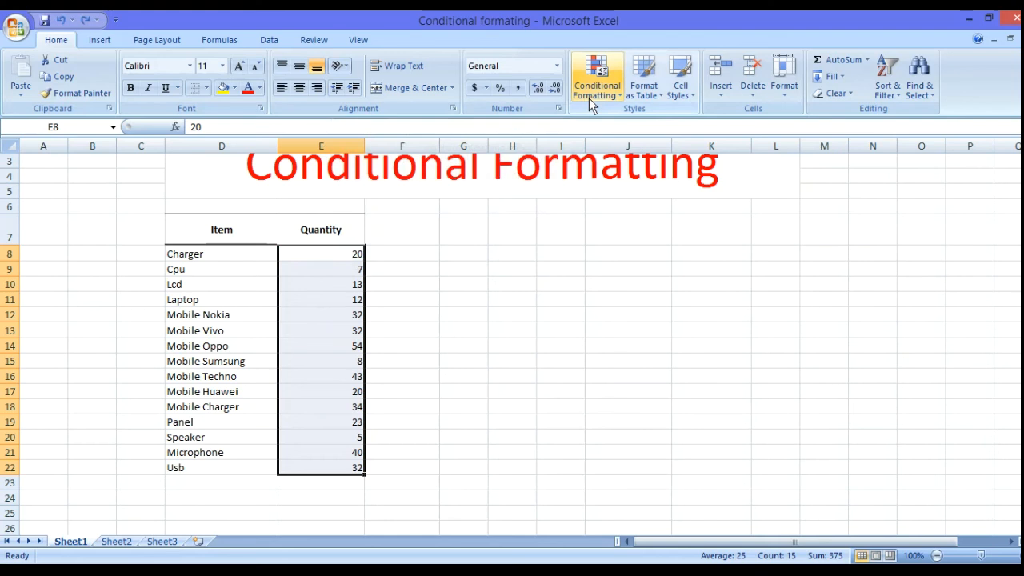
- Examine the Color Scales and Icon Sets available for the Quantity cells, and leave the cells unformatted
click(588, 98)
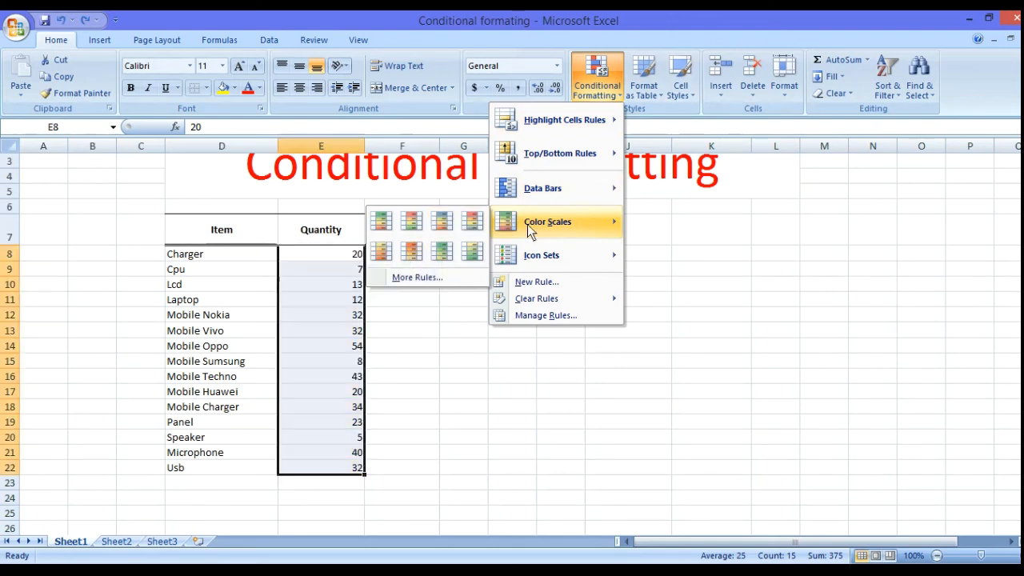
mouse_move(539, 251)
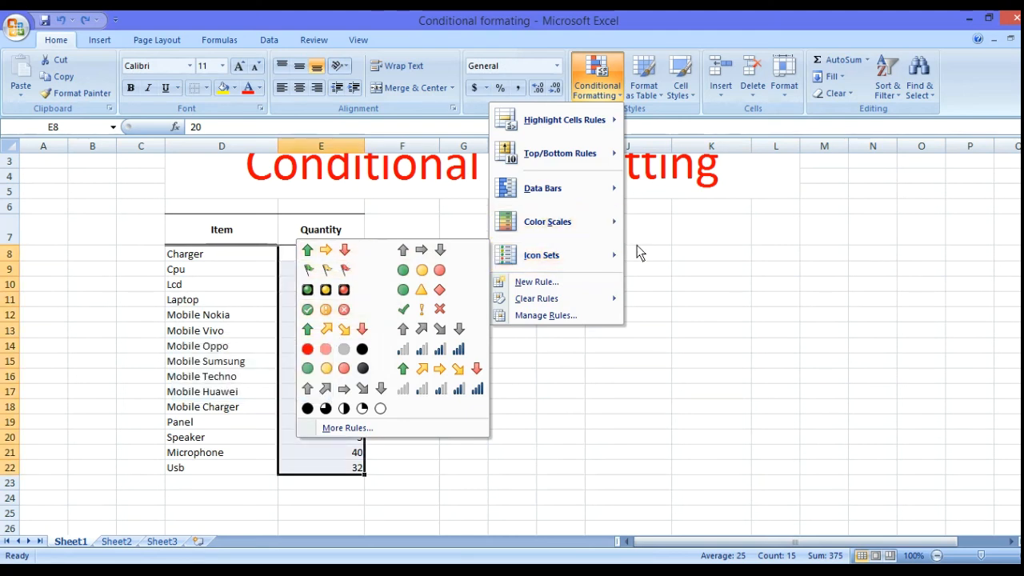
scroll(896, 342, up, 1)
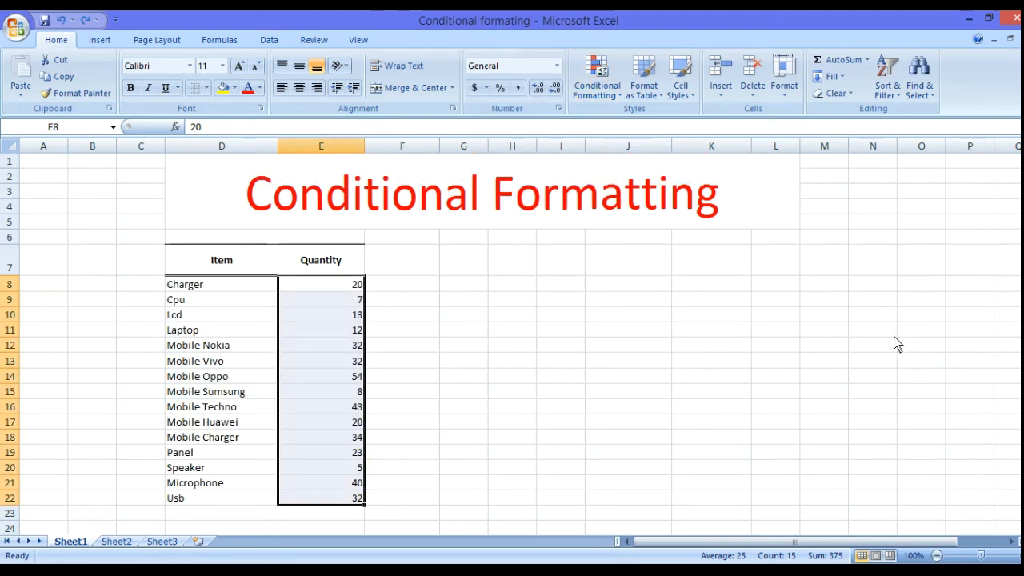